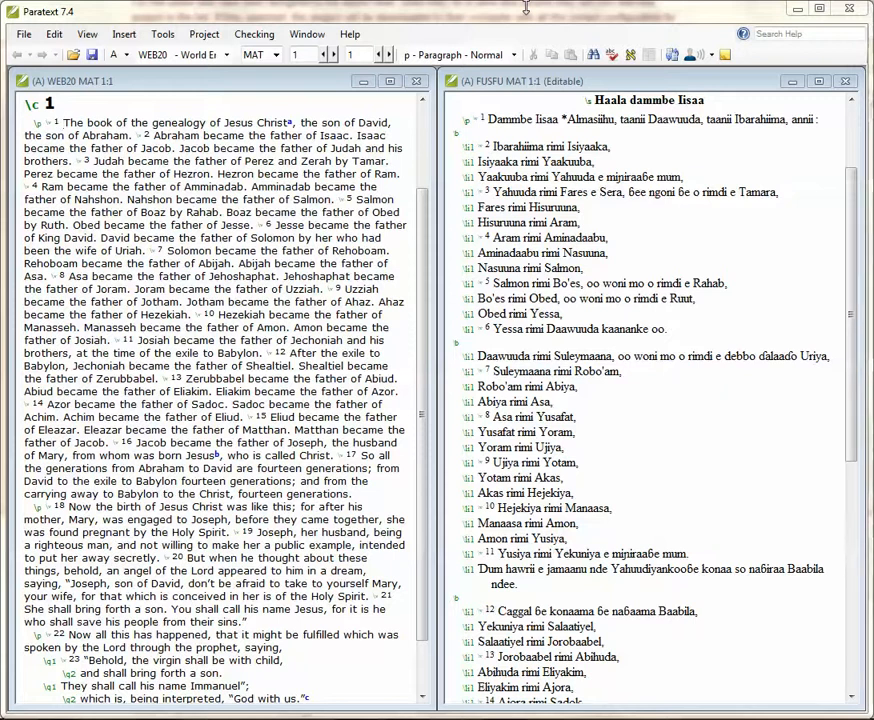
Restore the PLKJV project with the selected files from the backup plkjv.zip in the Downloads folder.
click(215, 28)
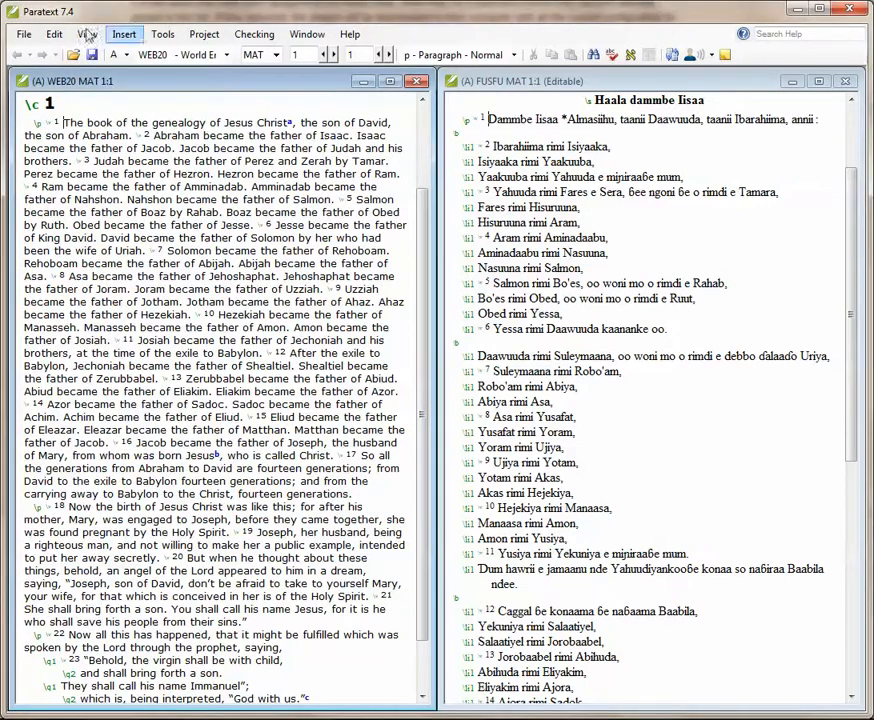
click(23, 34)
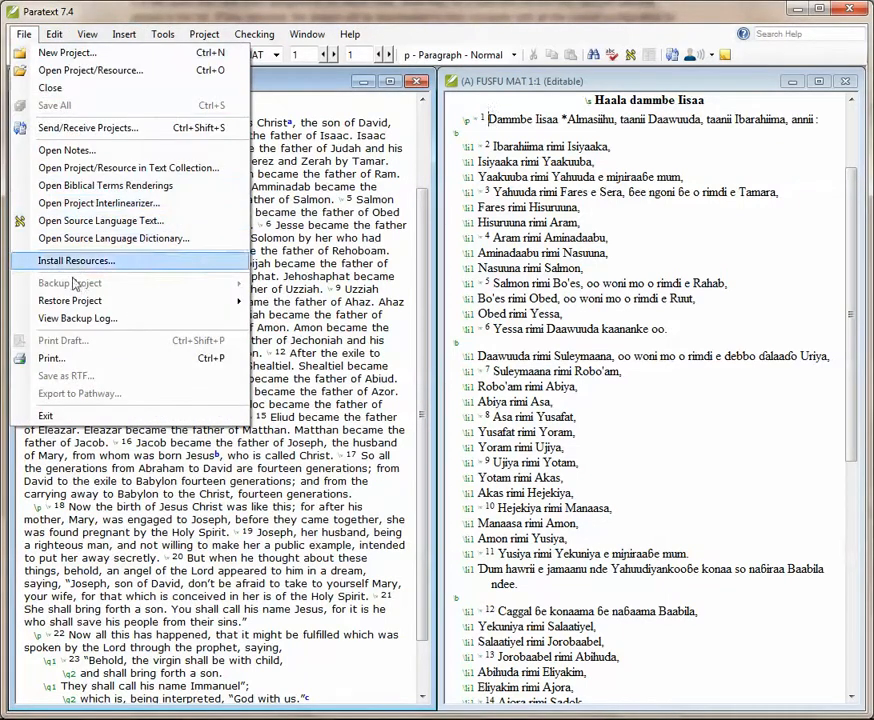
mouse_move(238, 300)
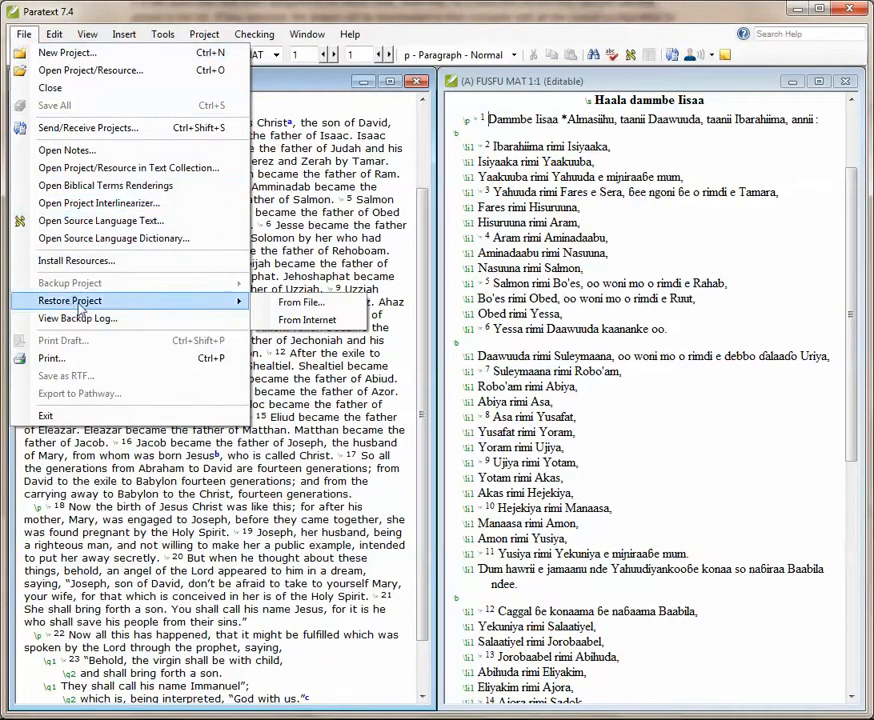
click(296, 302)
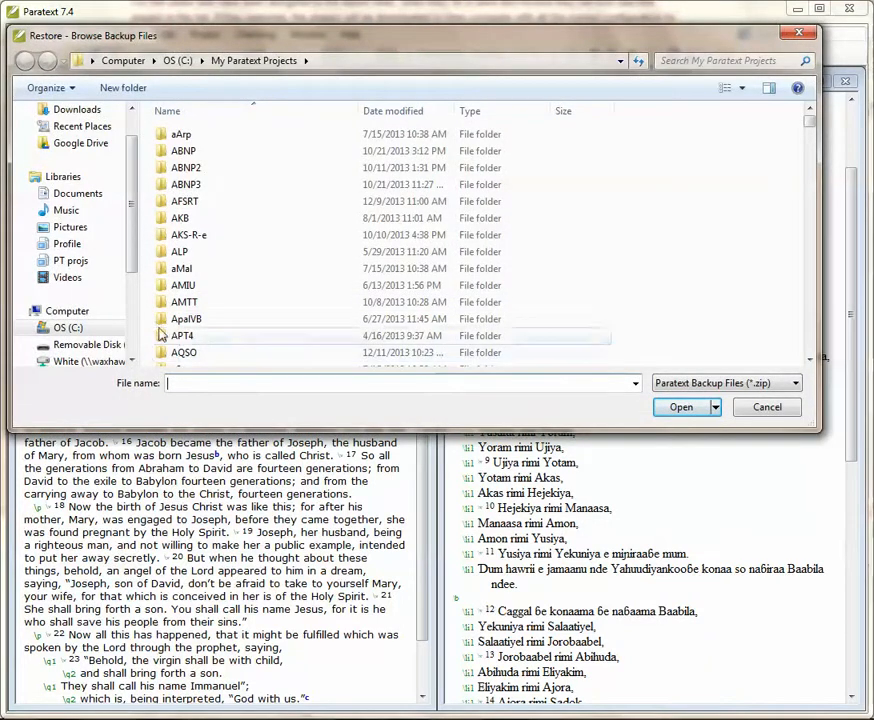
click(74, 110)
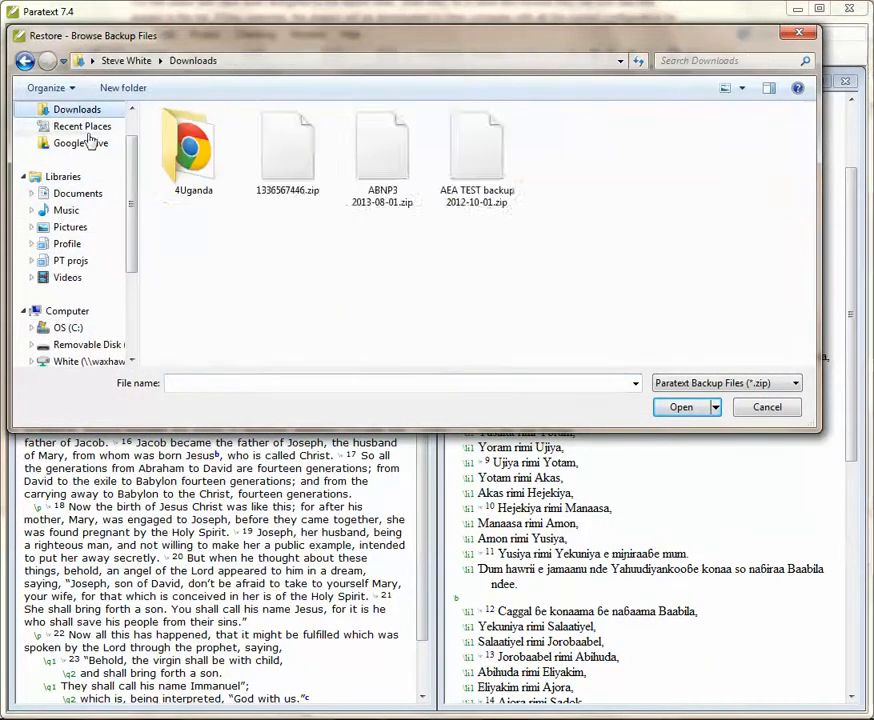
click(204, 383)
text(pl)
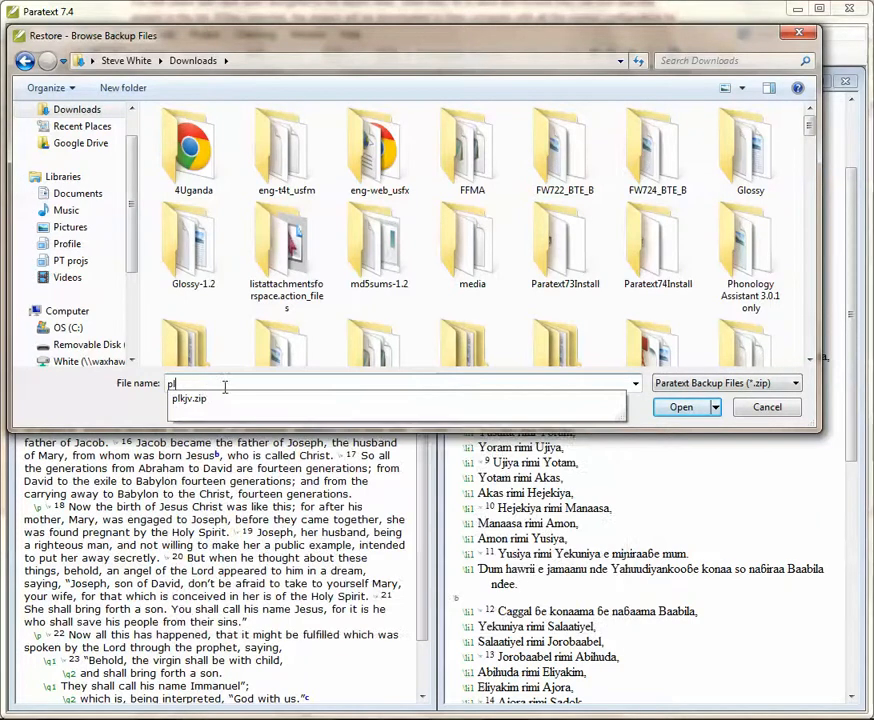
click(198, 405)
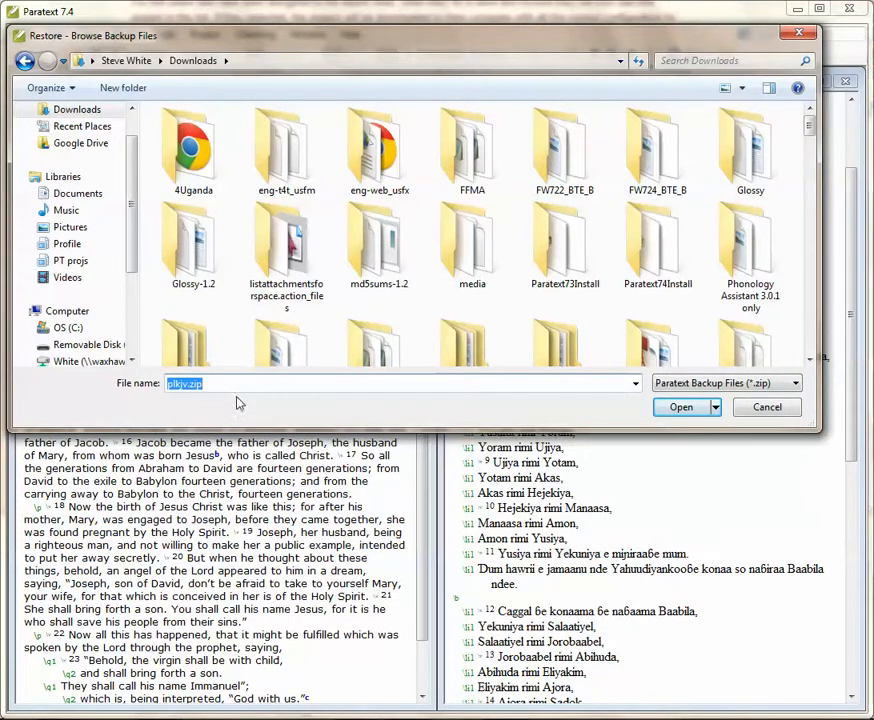
click(686, 407)
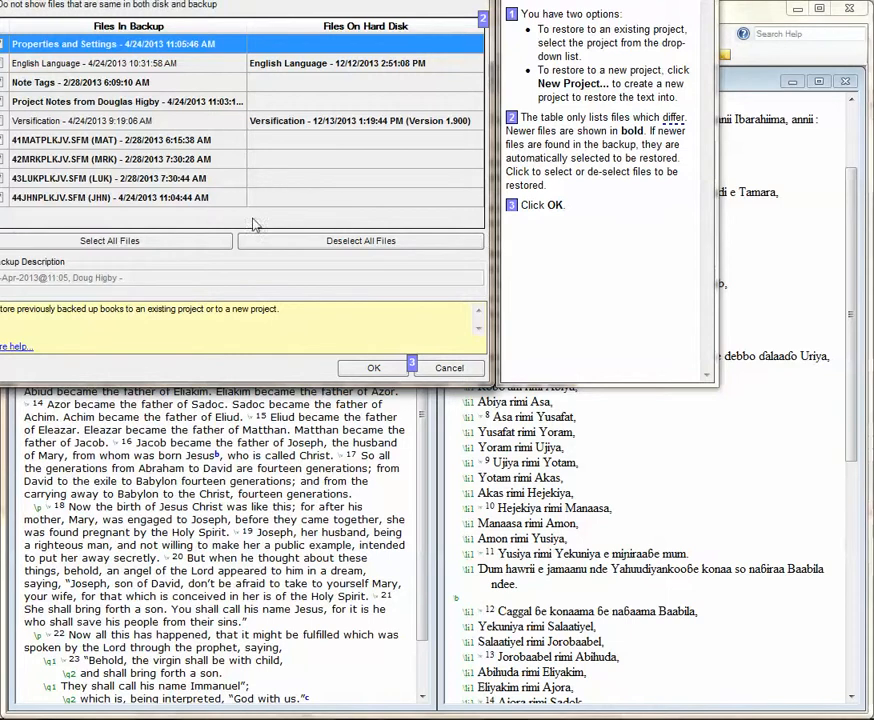
click(368, 369)
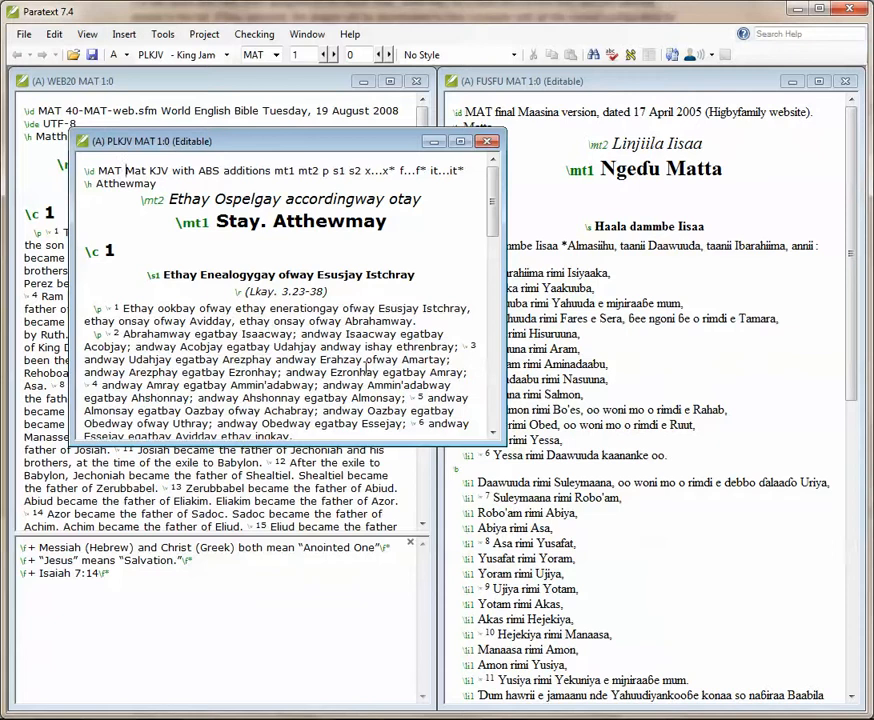
Start setting up users, roles and permissions for the PLKJV project, confirming all four administrator prerequisites.
click(327, 311)
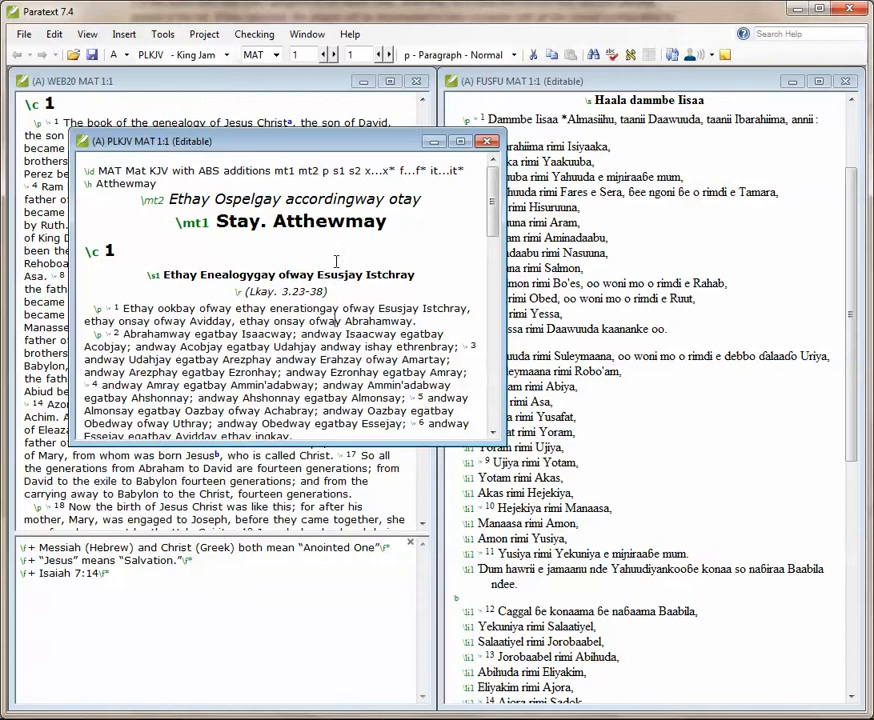
click(215, 40)
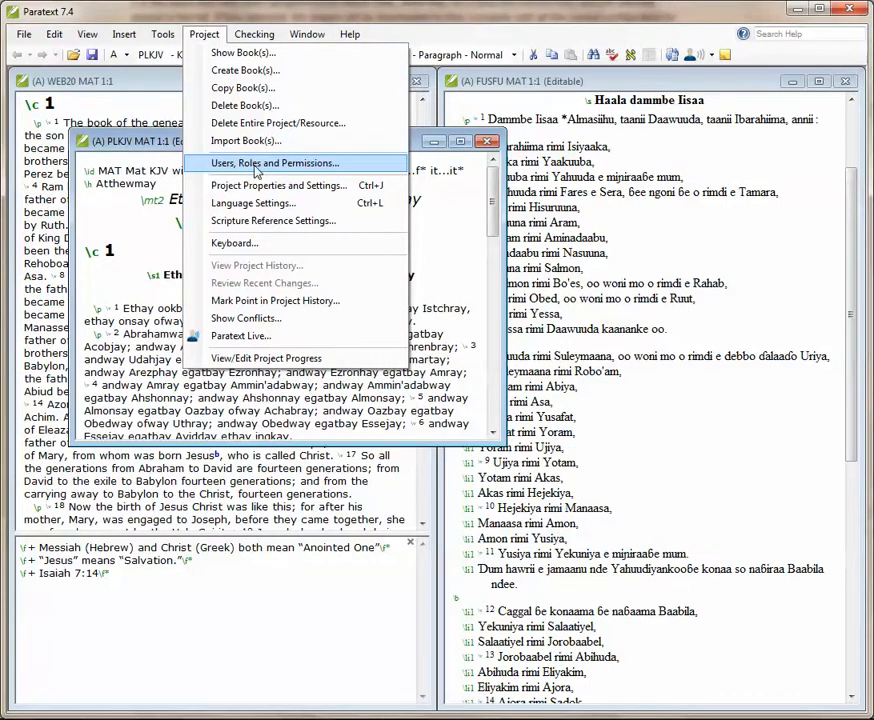
click(252, 170)
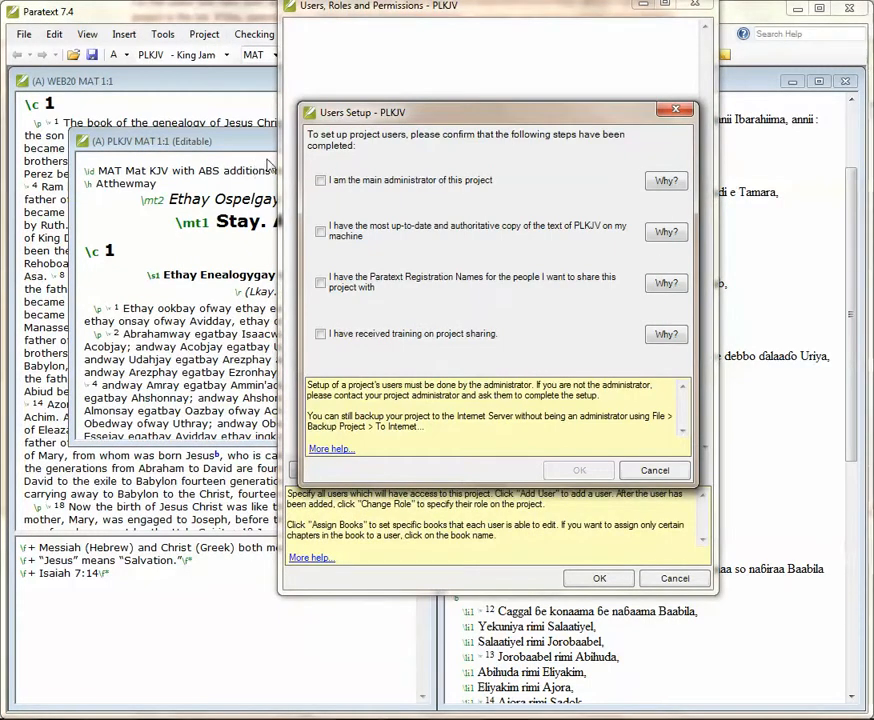
click(321, 182)
click(321, 233)
click(334, 290)
click(321, 336)
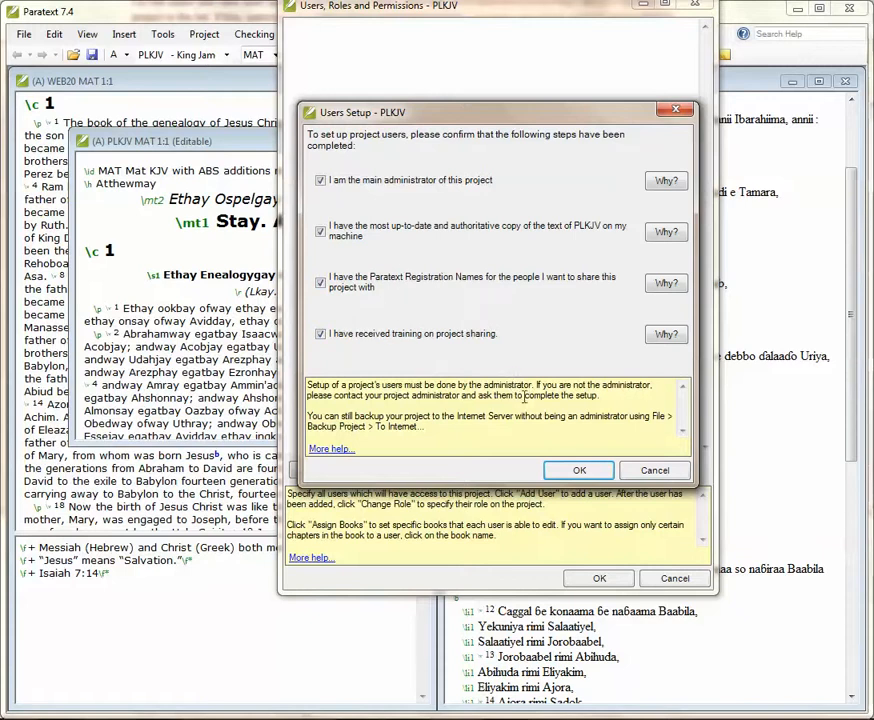
click(566, 470)
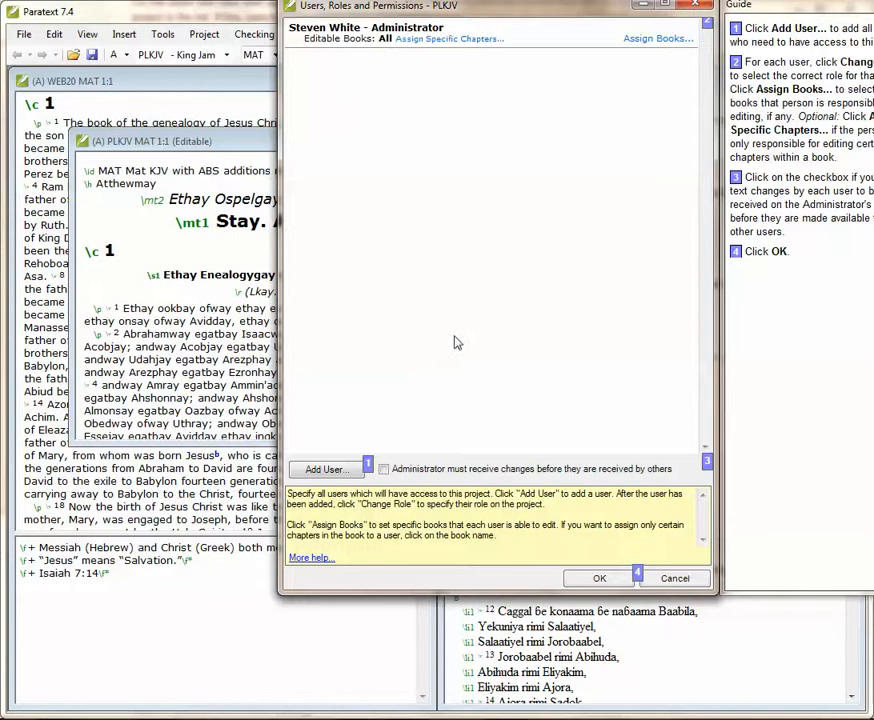
Add the registered user Paratext Demo to the project and give this user the Translator role.
click(334, 478)
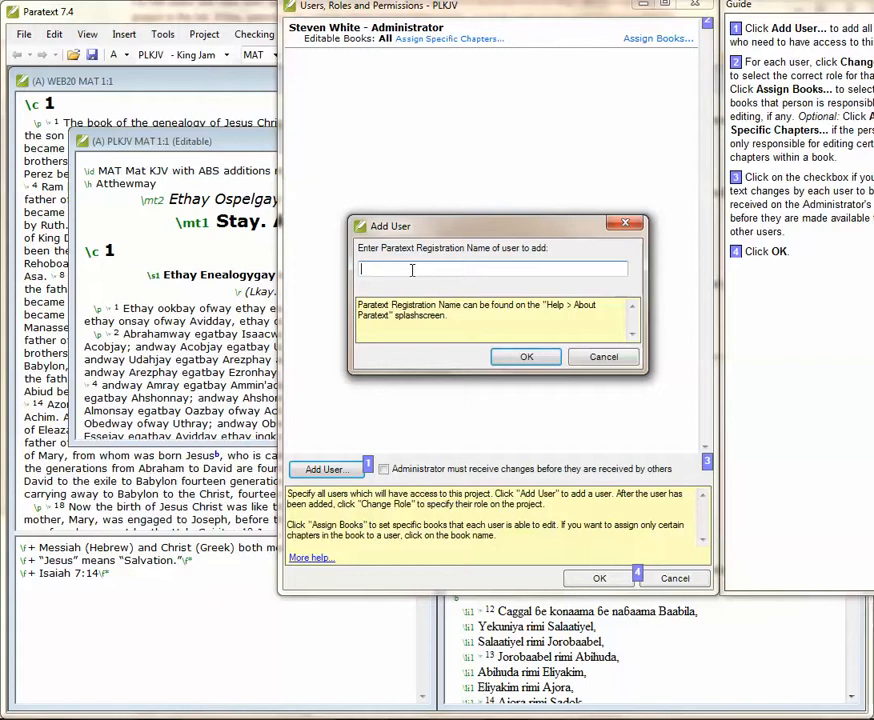
text(Paratext Demo)
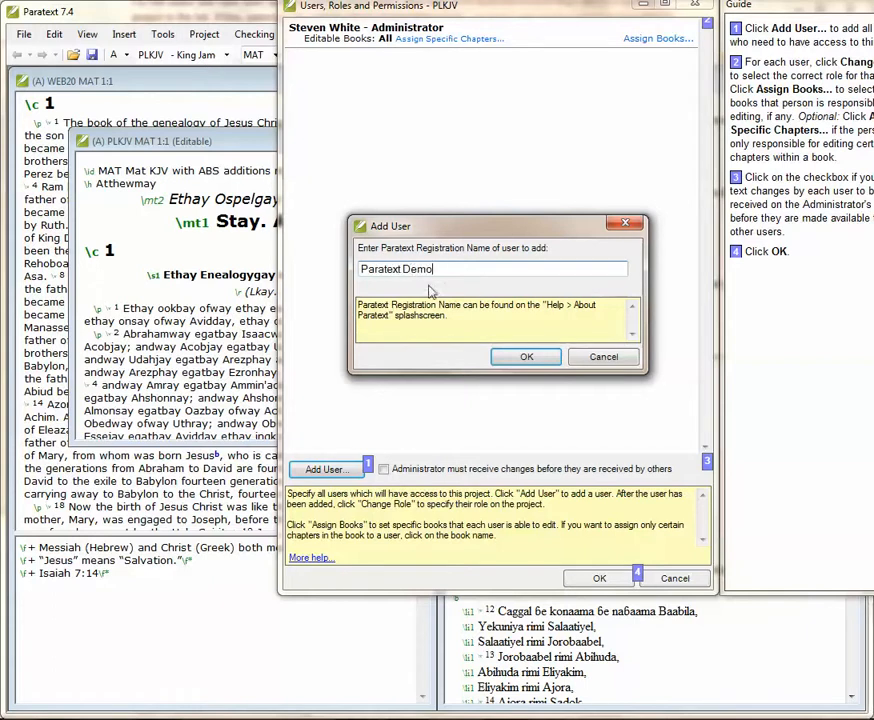
click(527, 359)
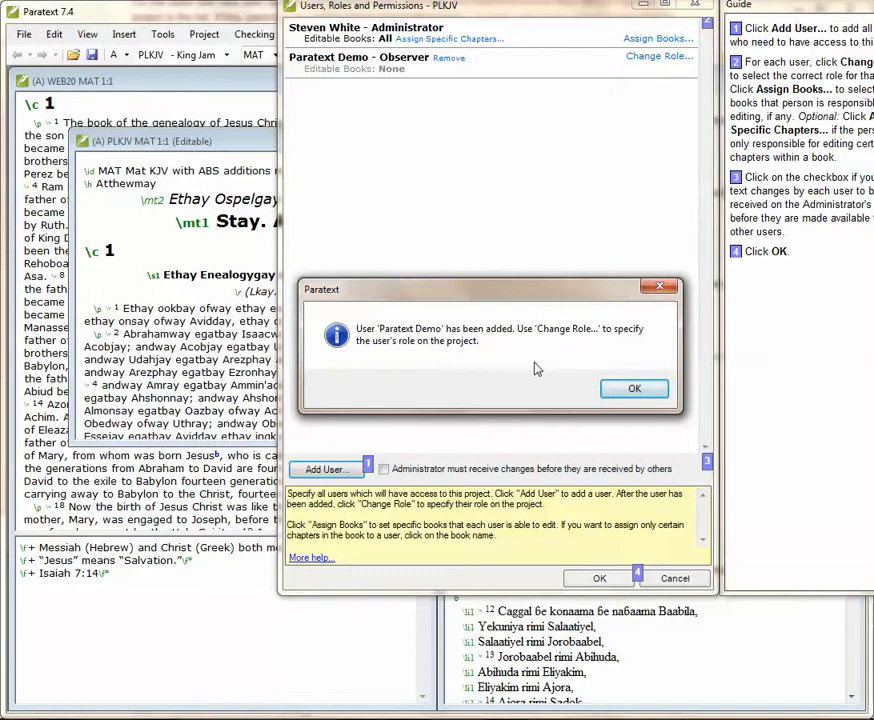
click(634, 390)
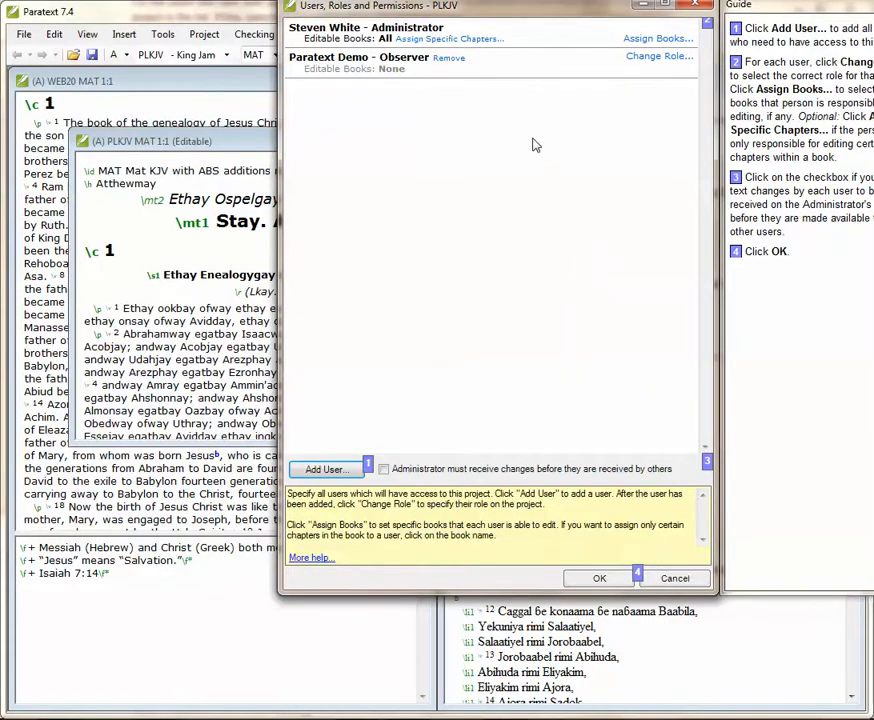
click(647, 60)
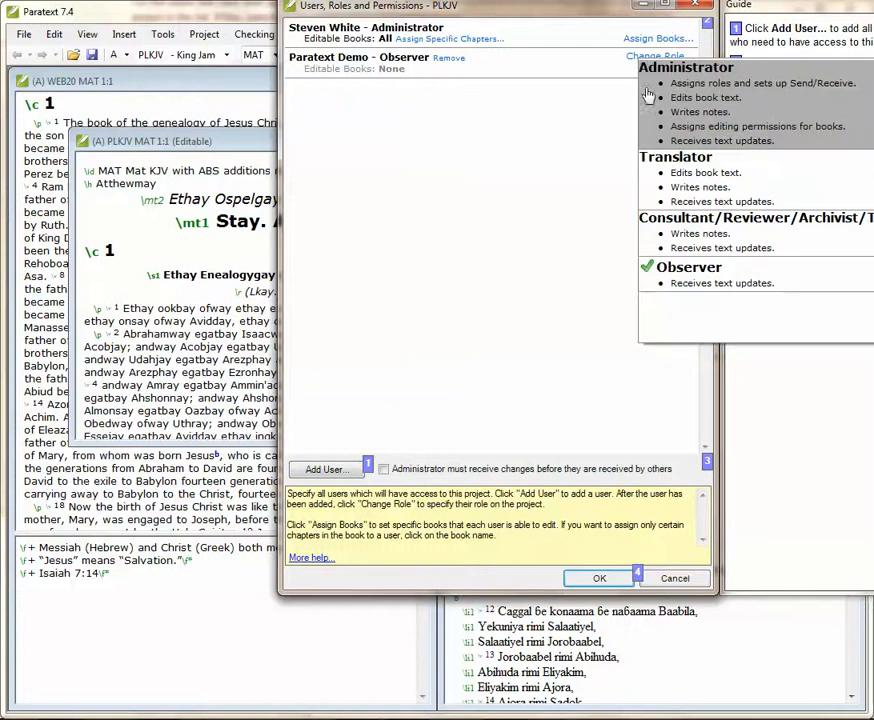
click(670, 174)
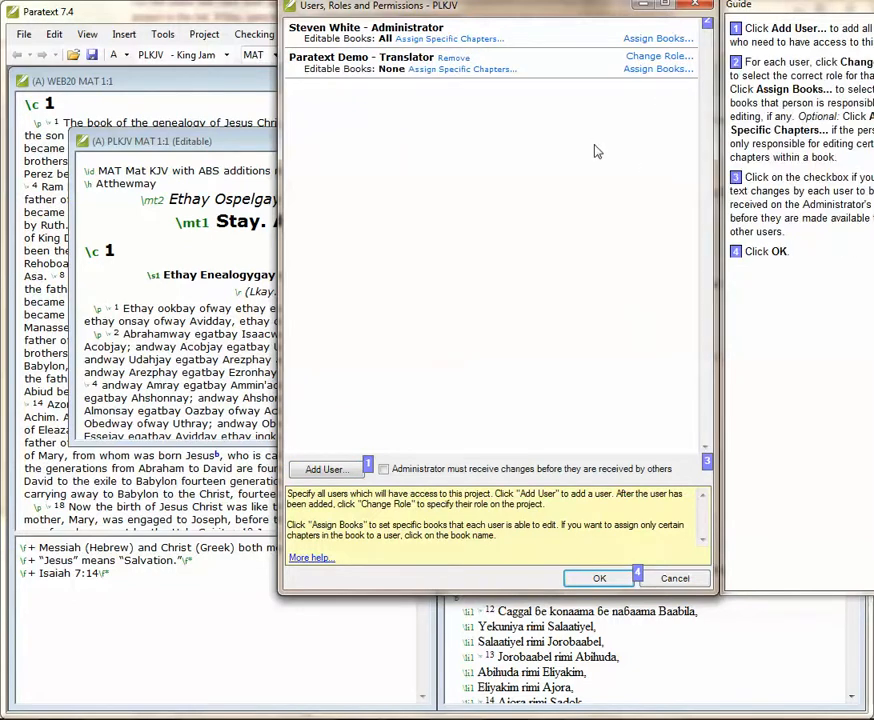
Assign the books Matthew and Mark to Paratext Demo for editing.
click(660, 70)
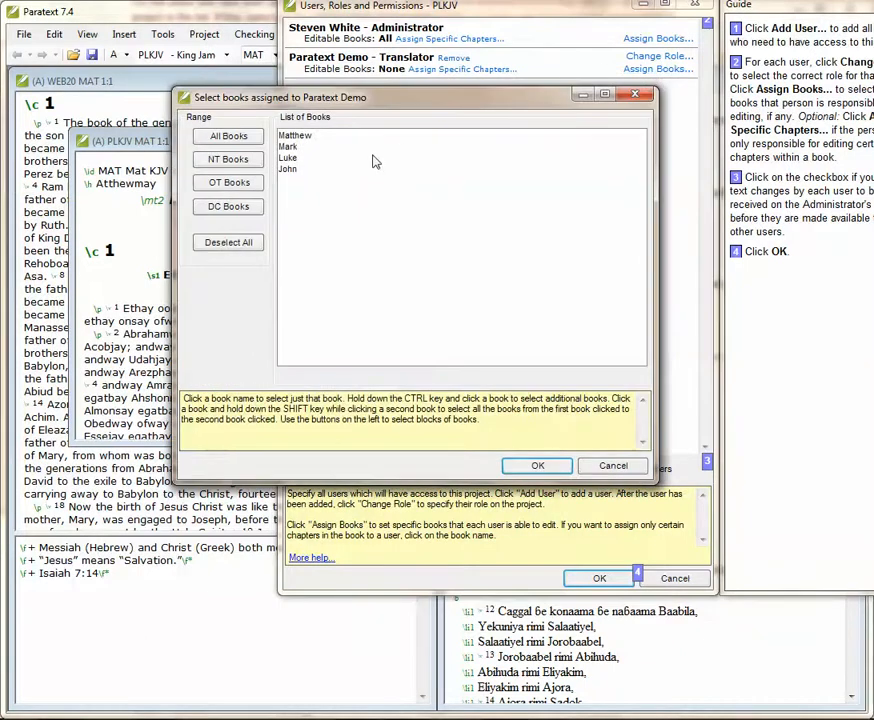
click(300, 135)
ctrl+click(290, 146)
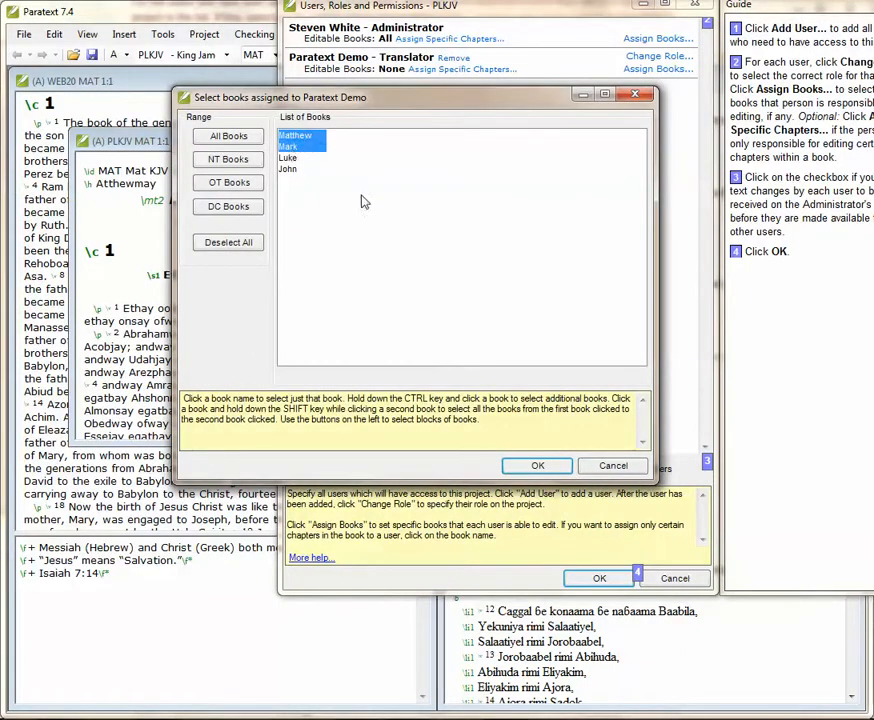
click(532, 464)
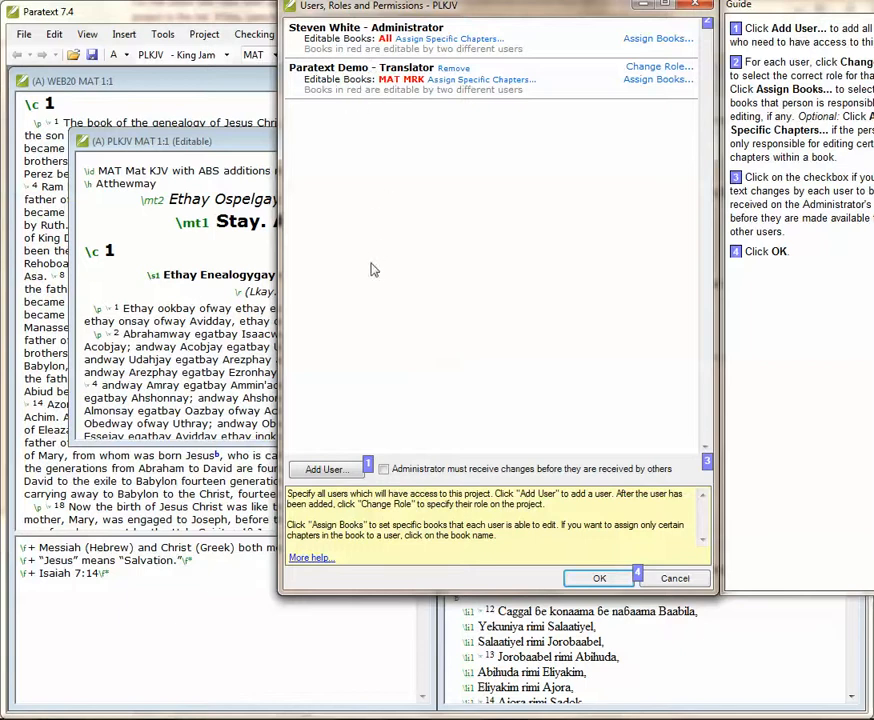
Add the user Paratext Demo2 with the Consultant/Reviewer/Archivist/Typesetter role and save the project's user setup.
click(343, 476)
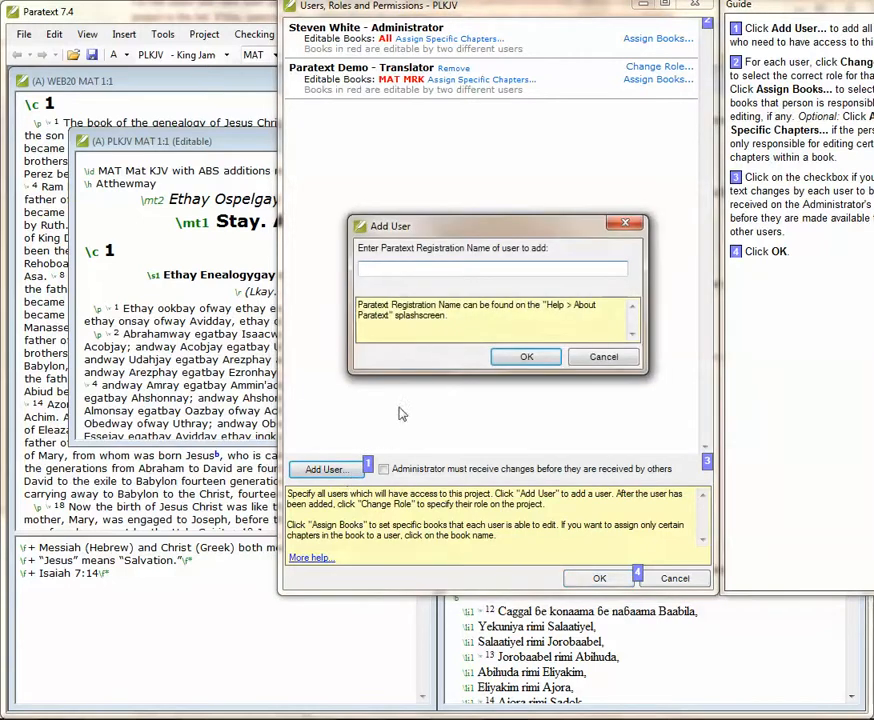
text(Paratext Demo2)
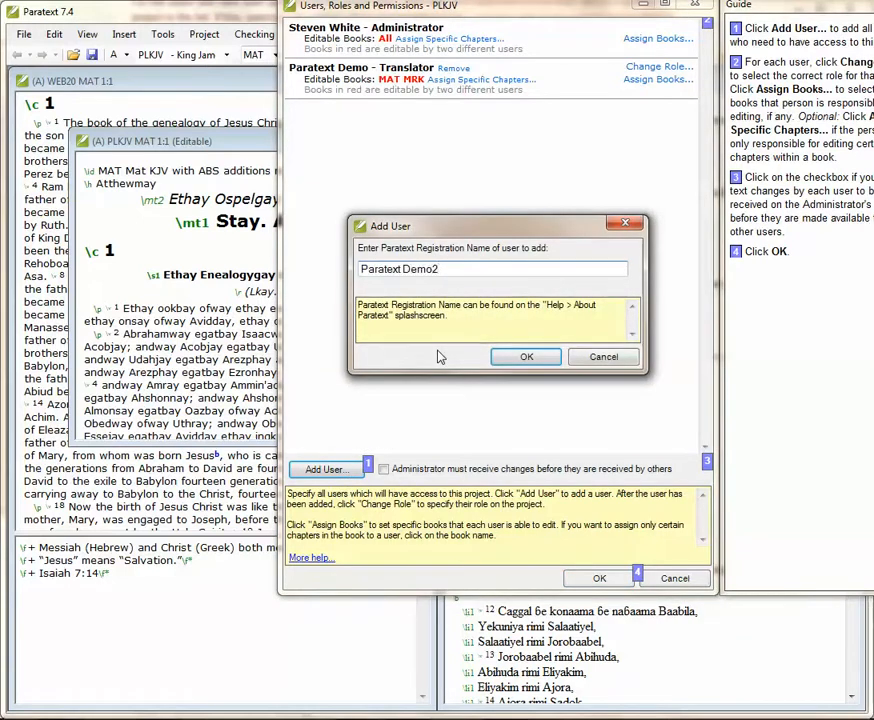
click(523, 358)
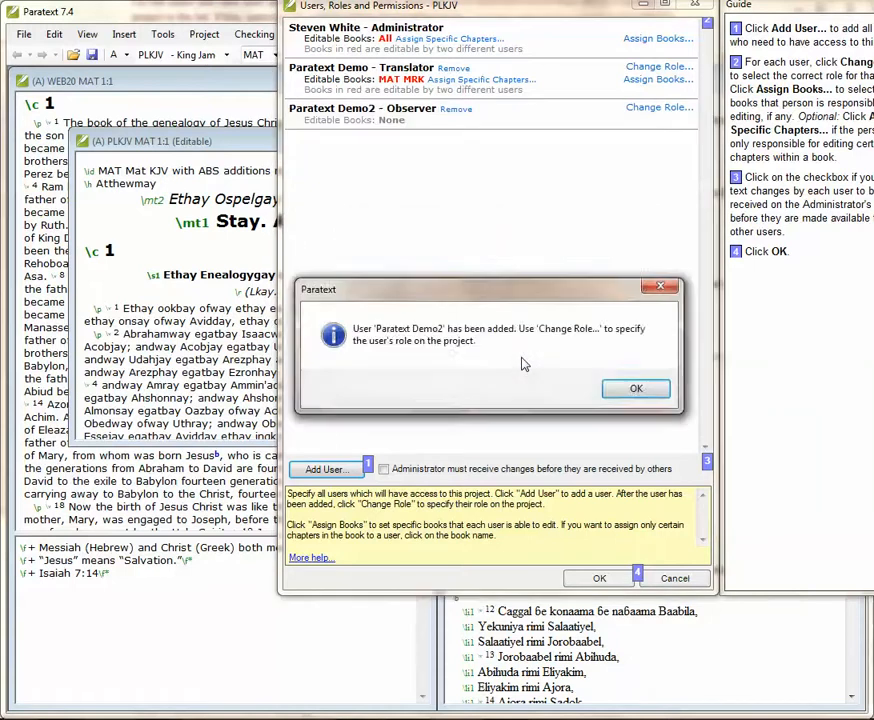
click(633, 389)
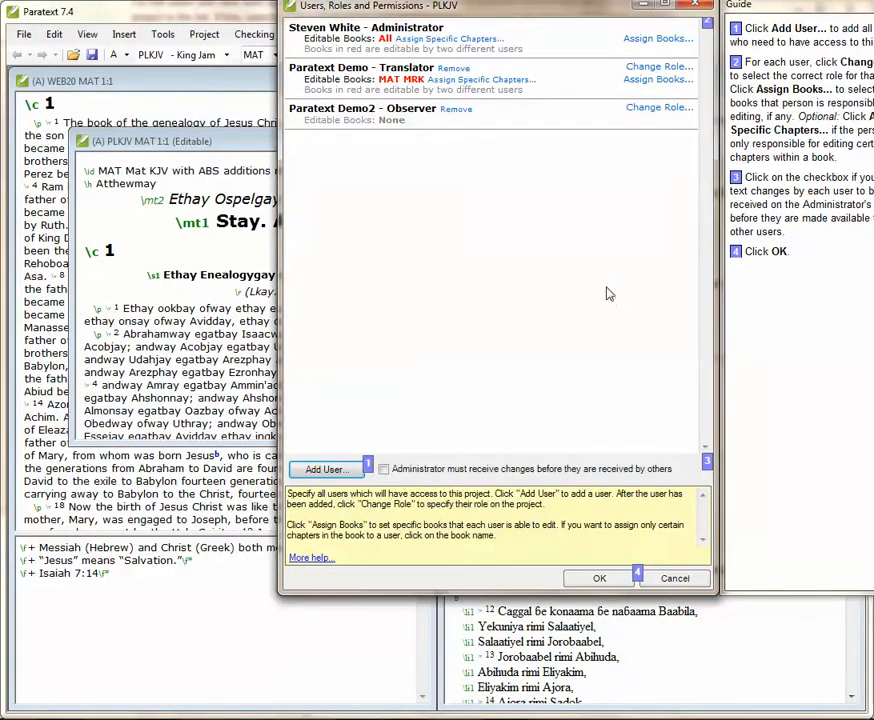
click(652, 110)
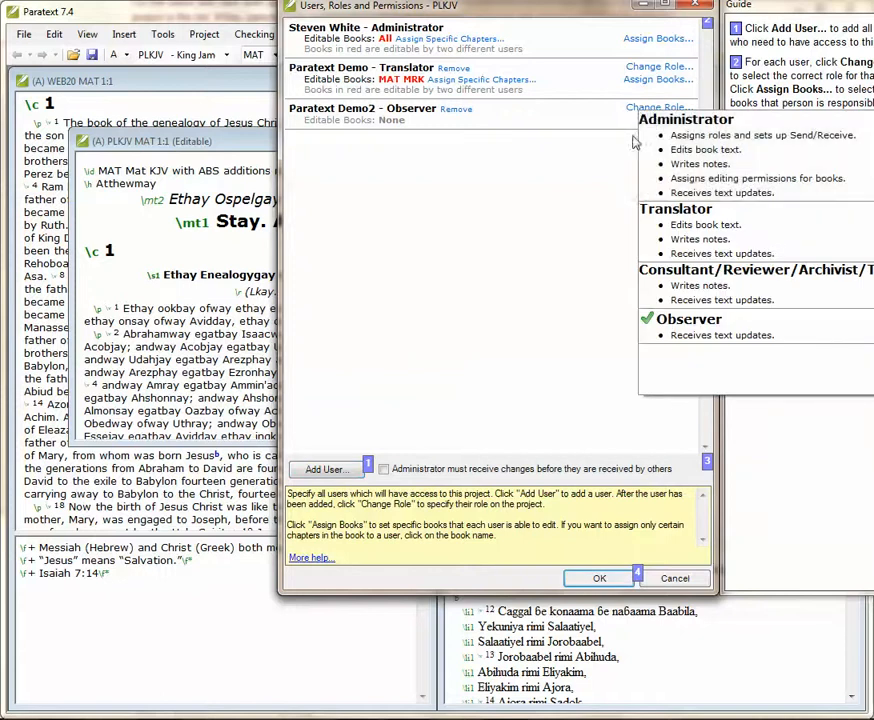
click(664, 280)
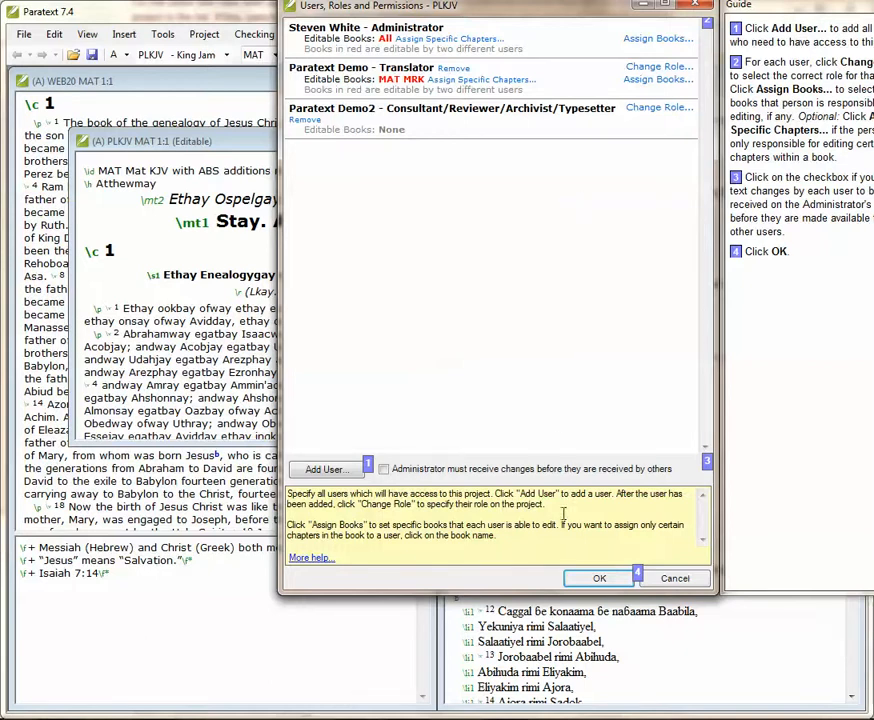
click(582, 581)
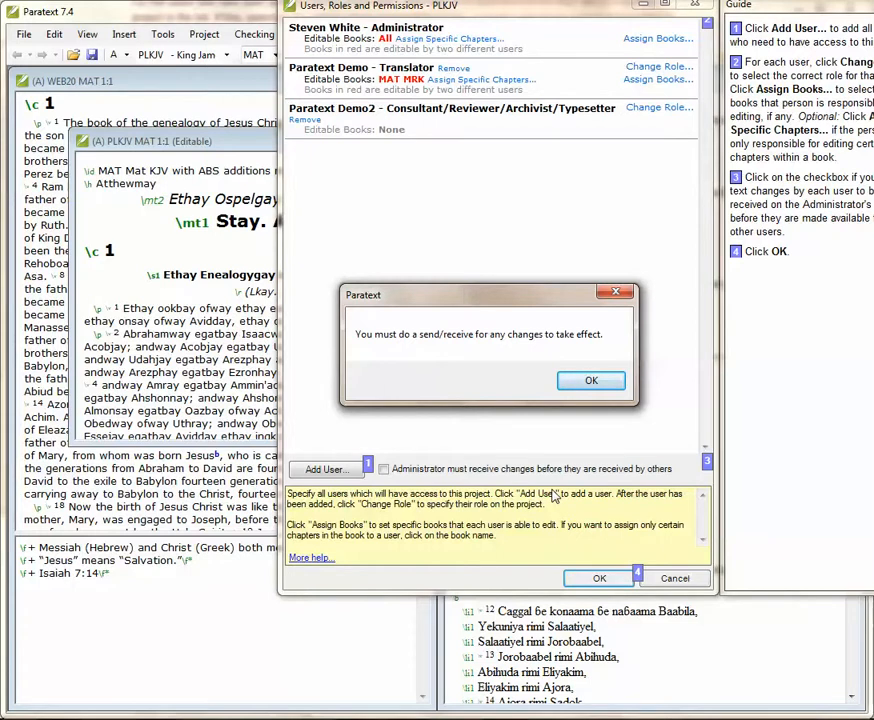
click(572, 386)
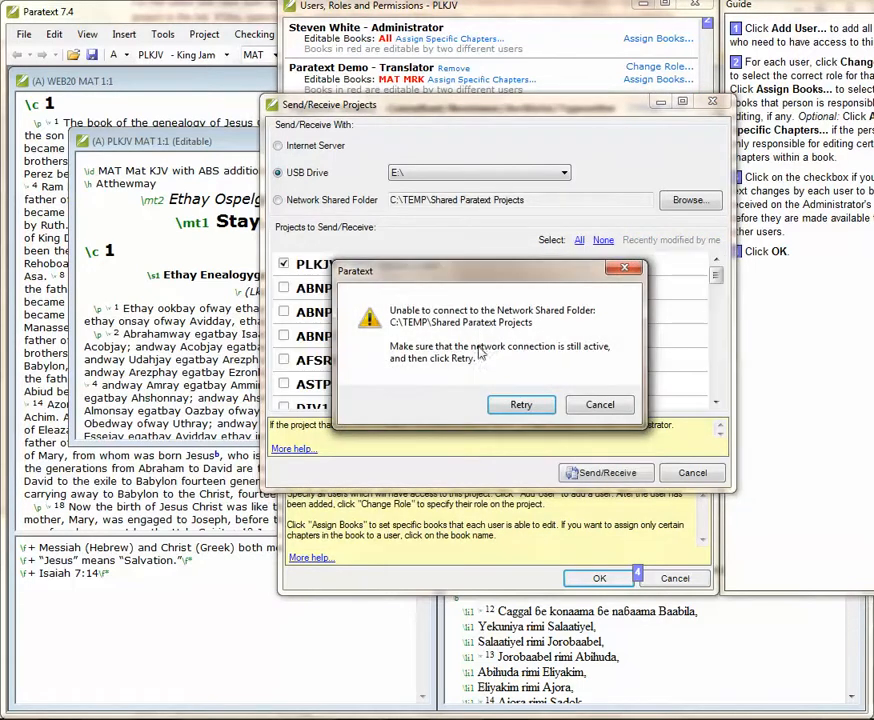
Send/receive the PLKJV project with the USB drive E:\ instead of the network shared folder, closing the change summary.
click(592, 410)
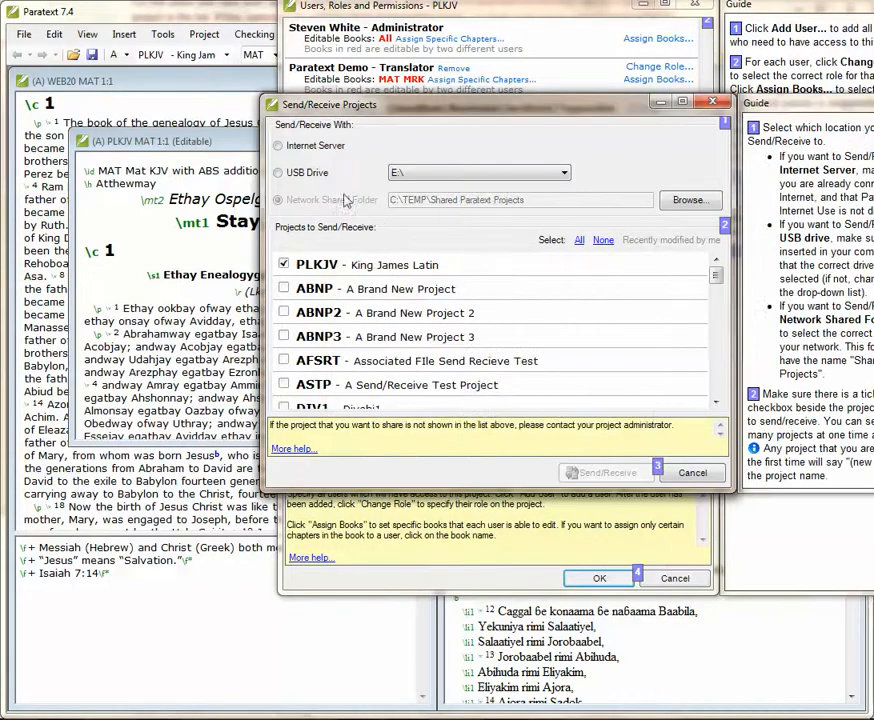
click(293, 173)
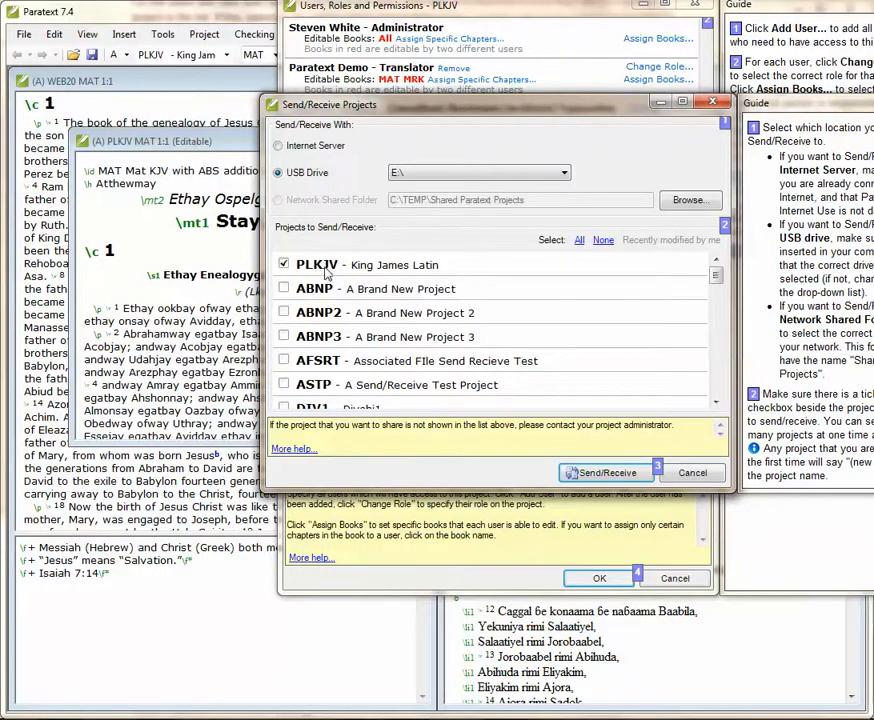
click(597, 478)
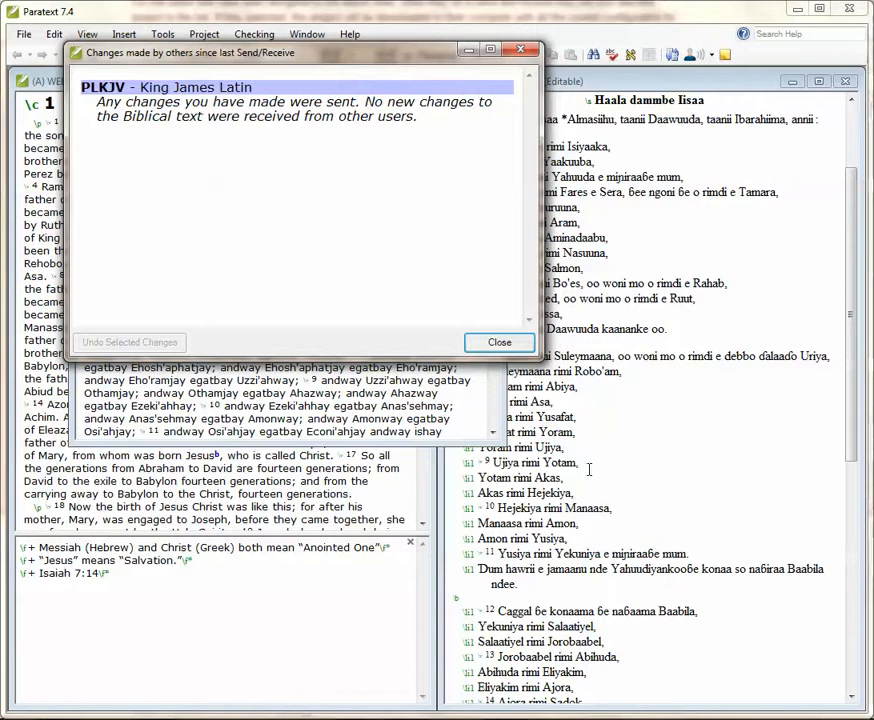
click(499, 342)
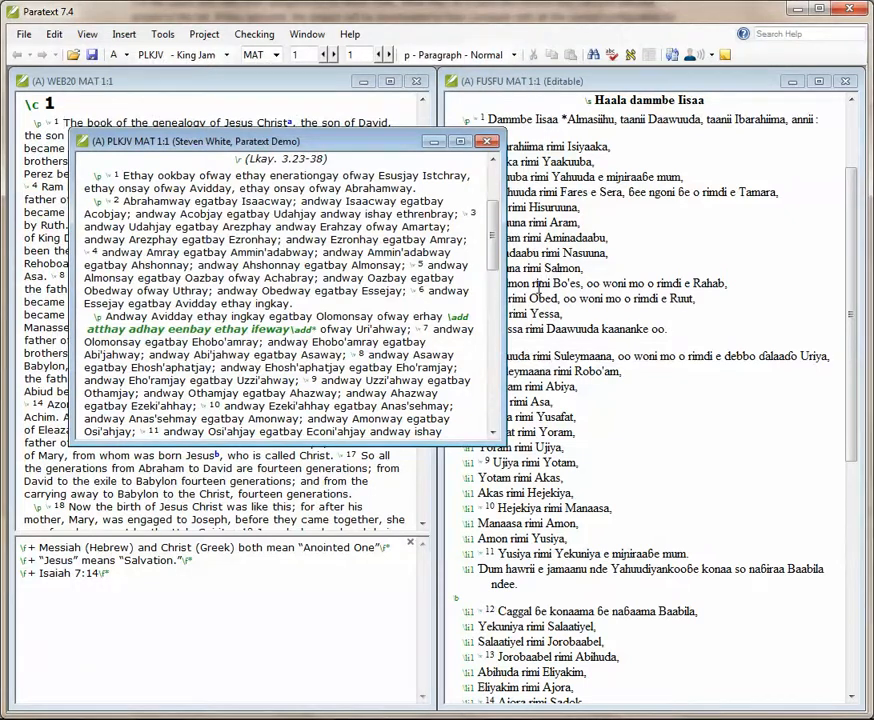